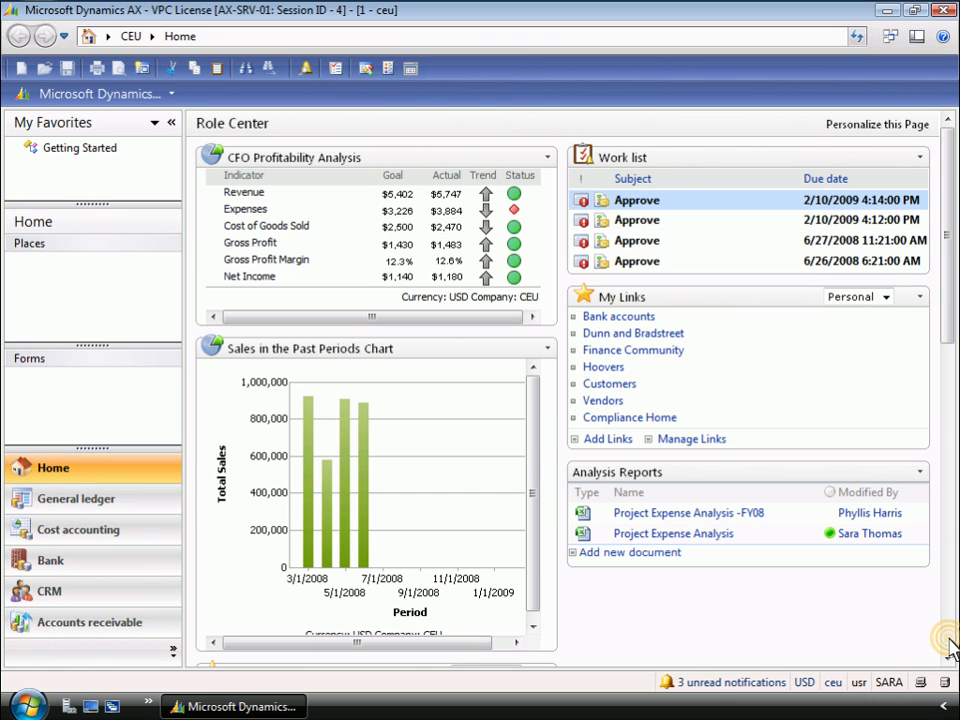
- Open the Project Expense Analysis workbook from Excel Web Access as a full copy in Excel
{"action": "scroll", "coordinate": [951, 660], "scroll_direction": "down", "scroll_amount": 5}
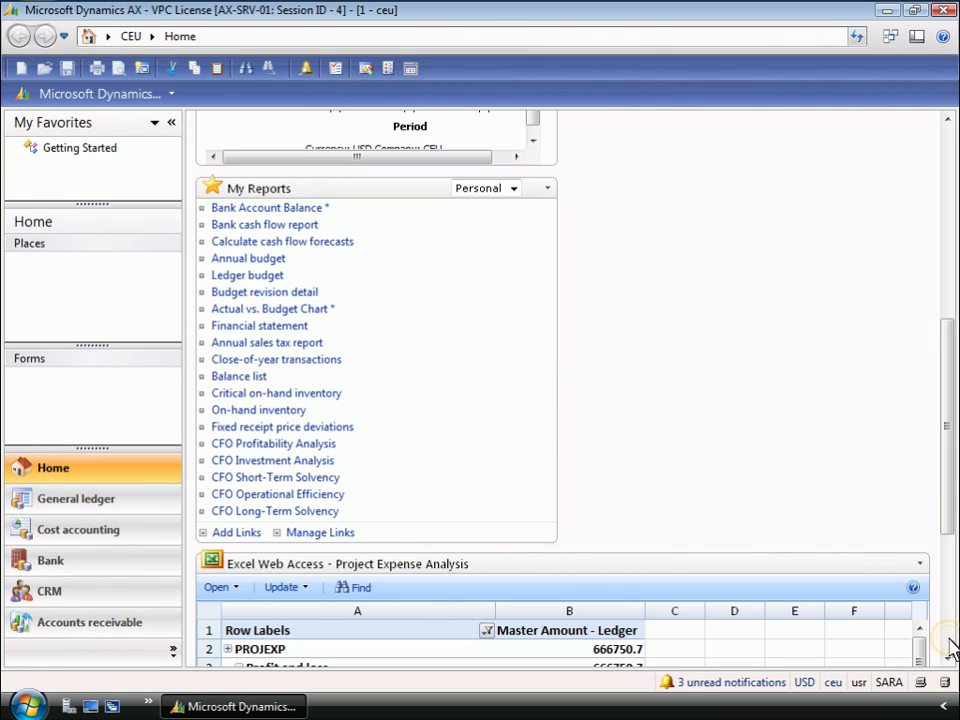
{"action": "scroll", "coordinate": [951, 648], "scroll_direction": "down", "scroll_amount": 3}
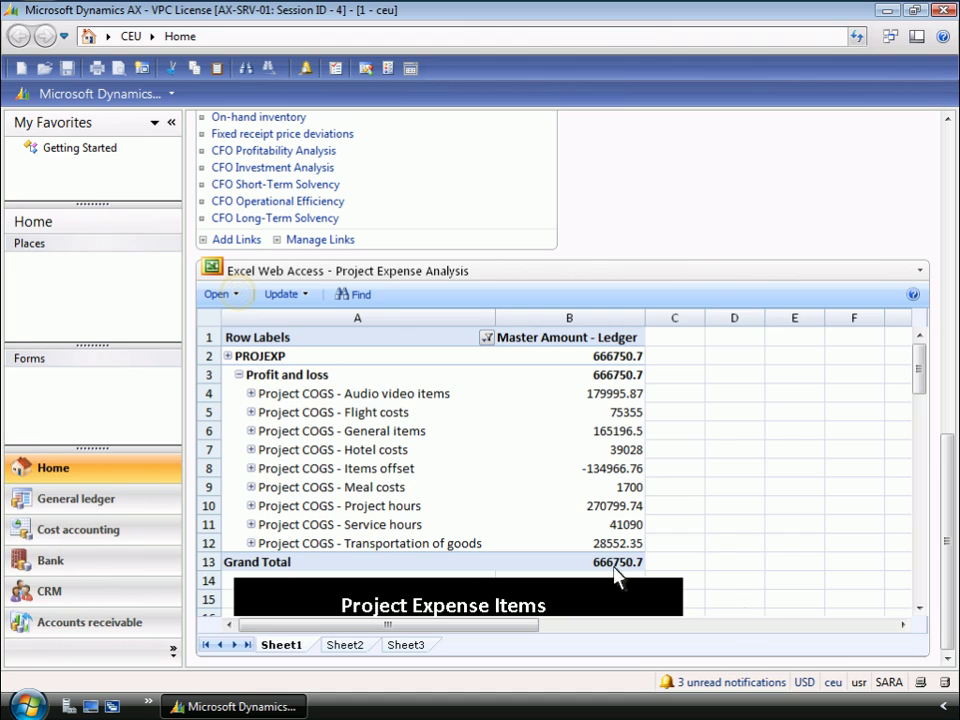
{"action": "left_click", "coordinate": [238, 296]}
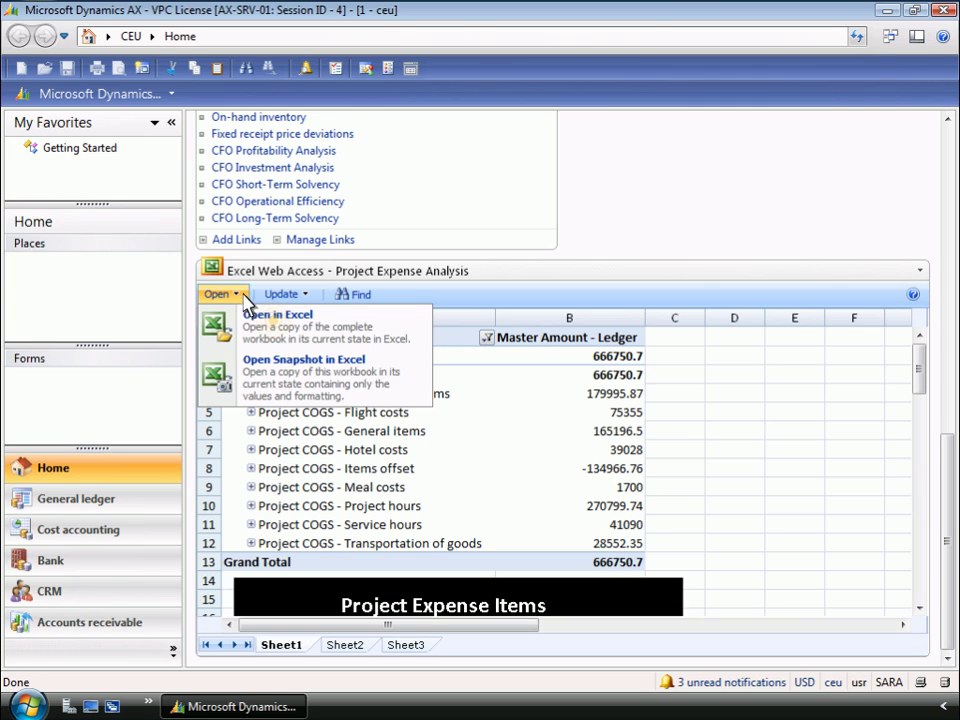
{"action": "left_click", "coordinate": [278, 332]}
{"action": "left_click", "coordinate": [455, 372]}
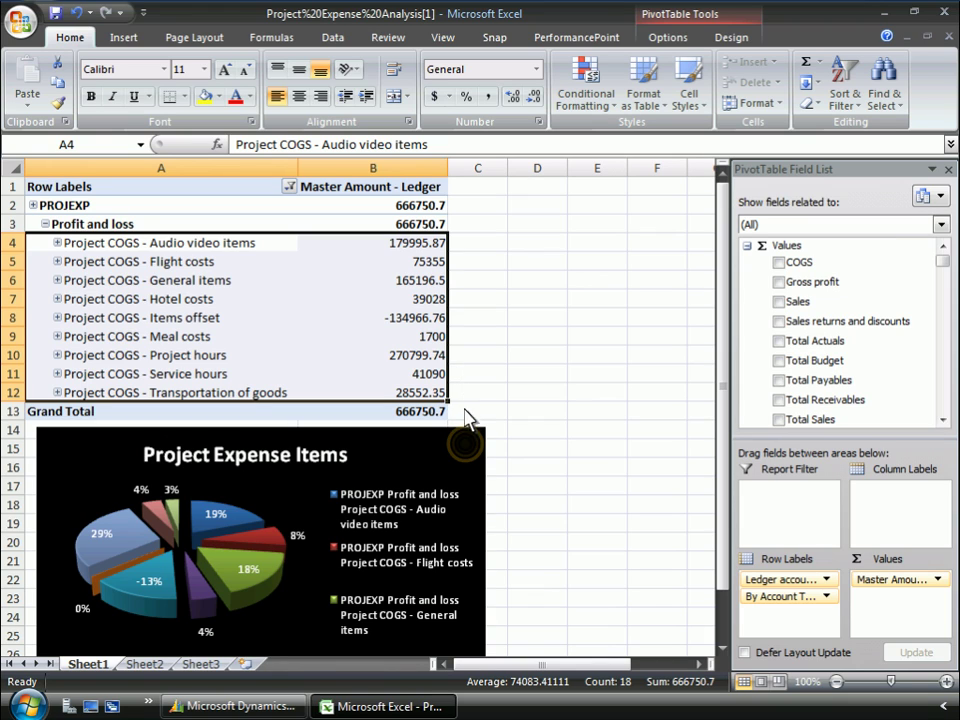
- Change the Project Expense Items pie chart into a 3-D column chart
{"action": "right_click", "coordinate": [471, 452]}
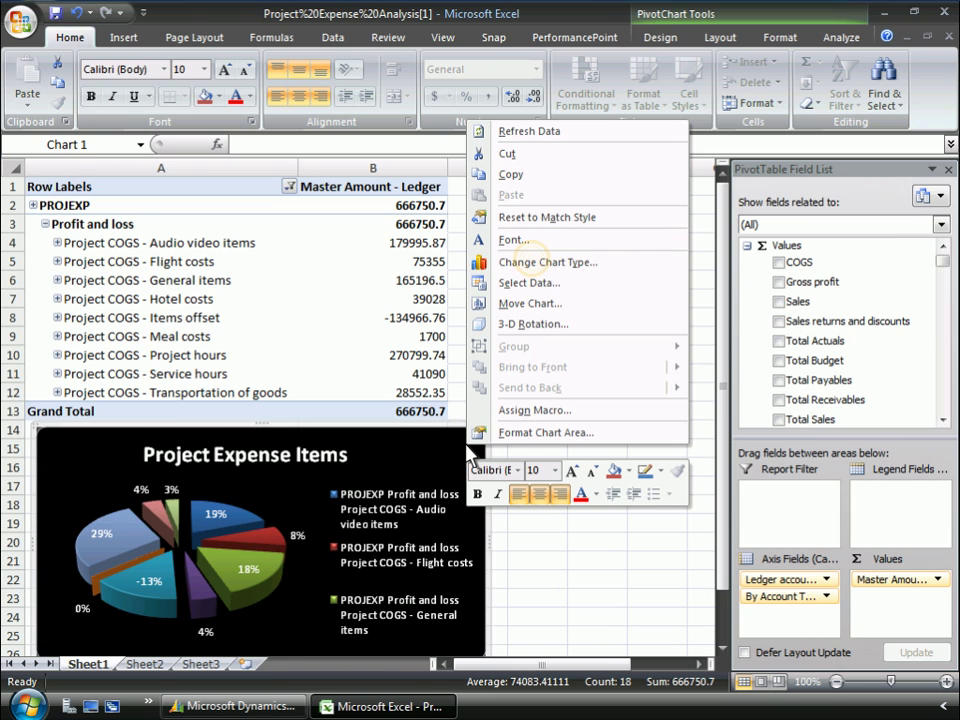
{"action": "left_click", "coordinate": [533, 261]}
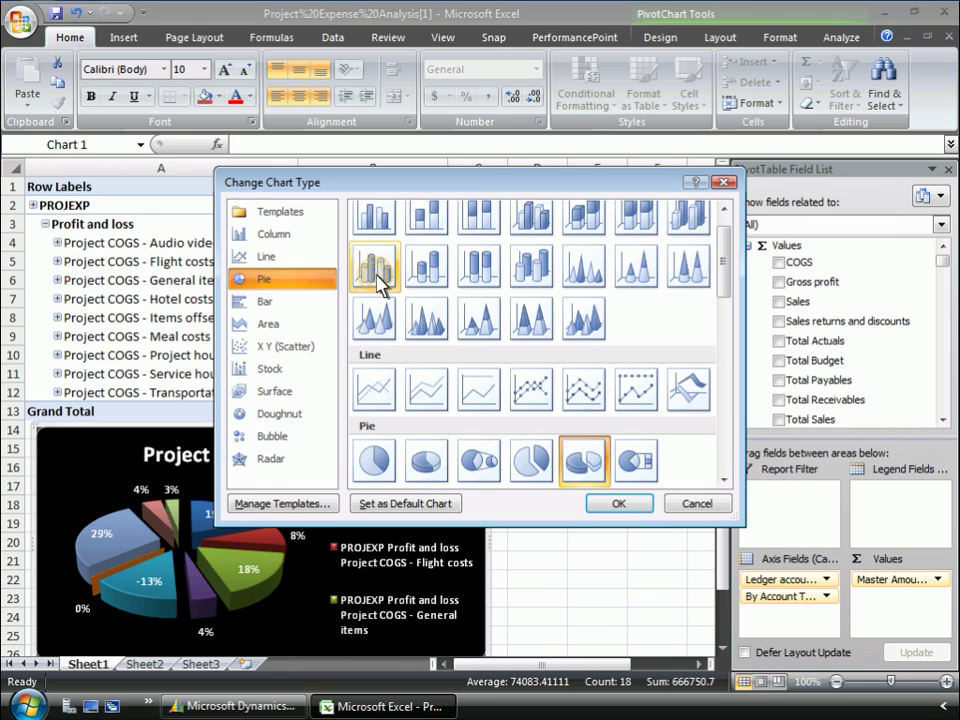
{"action": "left_click", "coordinate": [377, 279]}
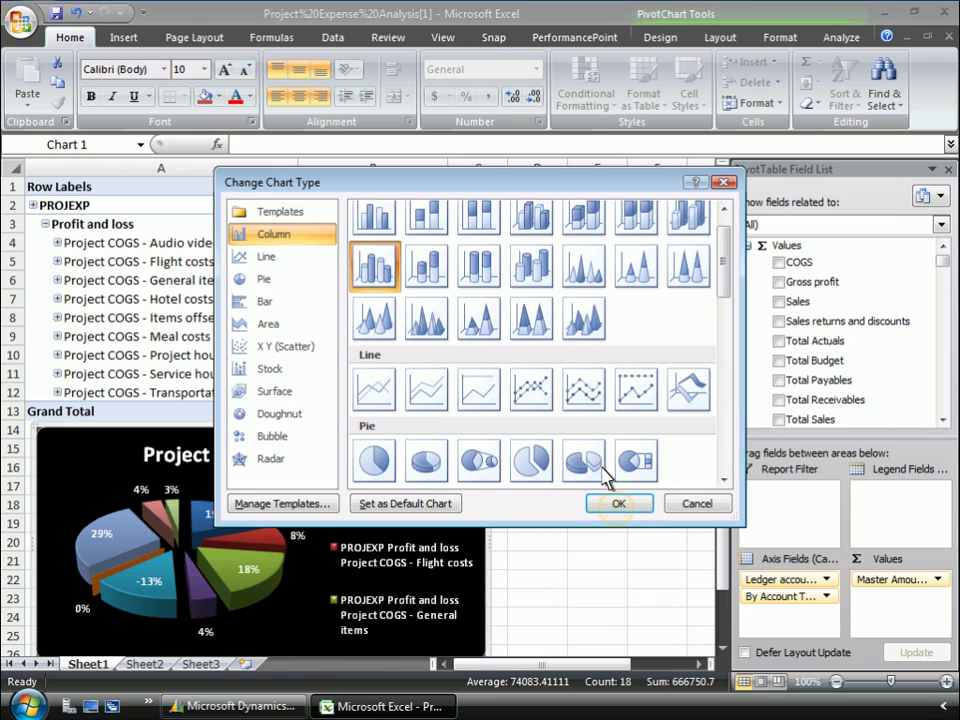
{"action": "left_click", "coordinate": [617, 505]}
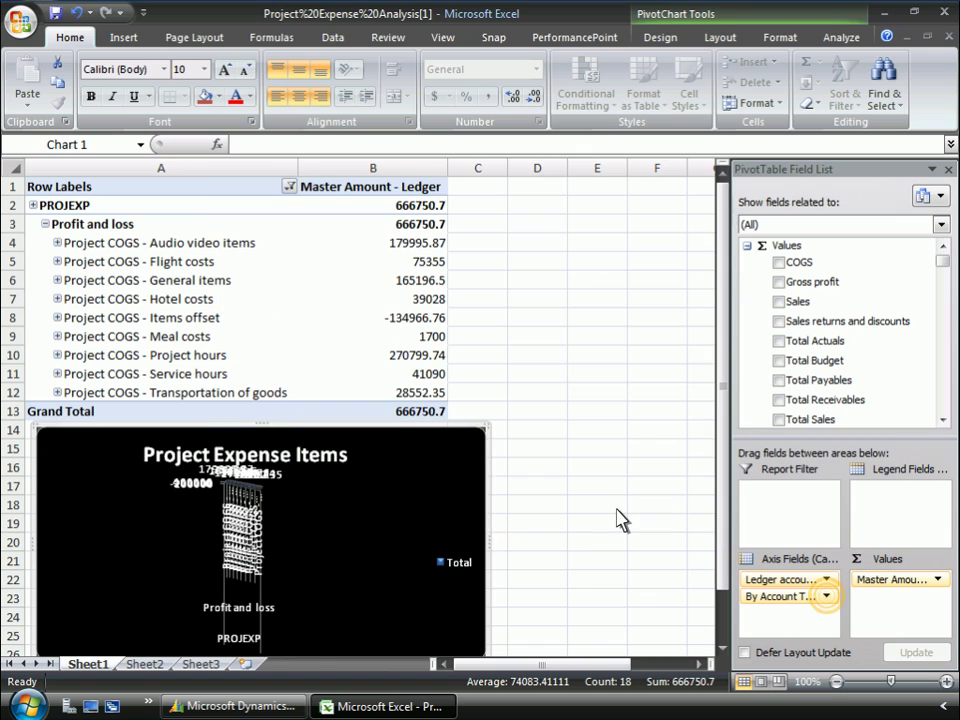
- Replace the By Account Type breakdown with Time.Year (Calendar 2006–2008), then launch Office Communicator
{"action": "left_click", "coordinate": [827, 595]}
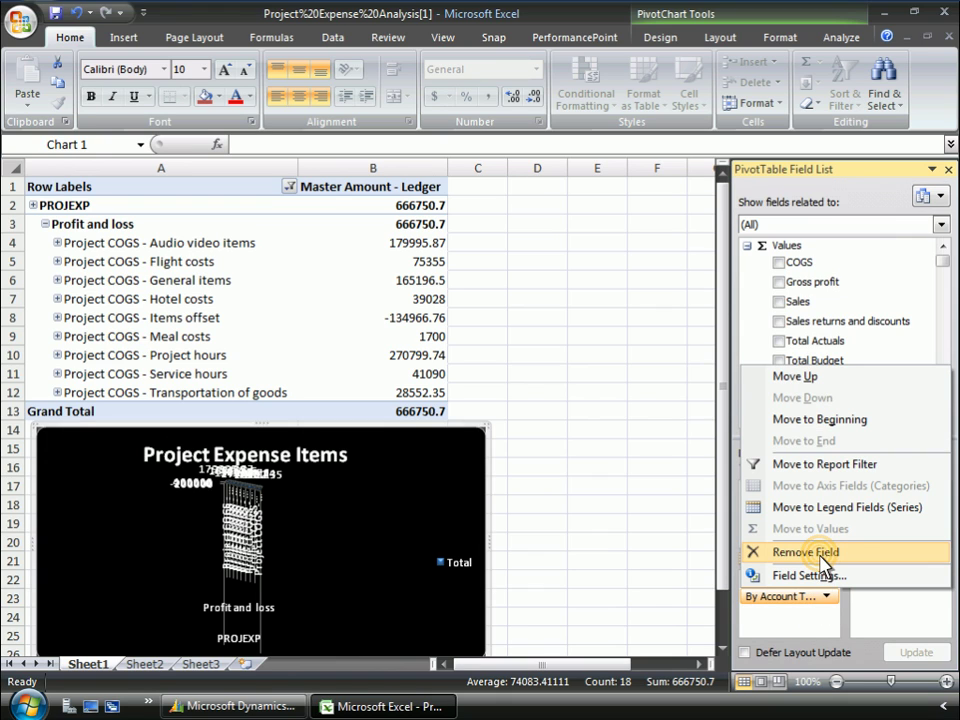
{"action": "left_click", "coordinate": [821, 560]}
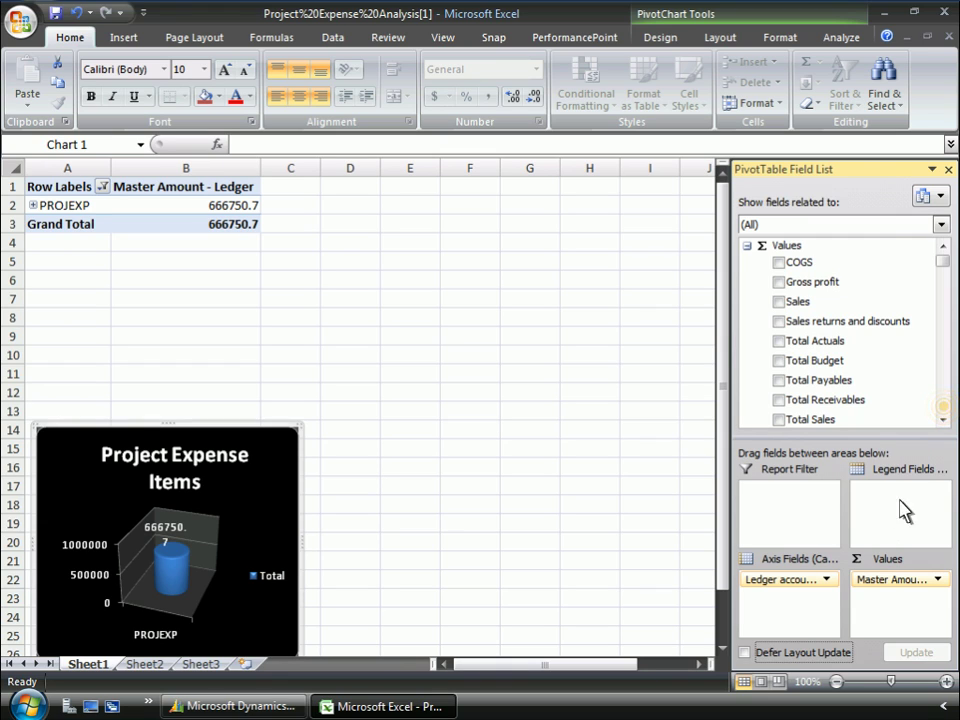
{"action": "left_click", "coordinate": [945, 410]}
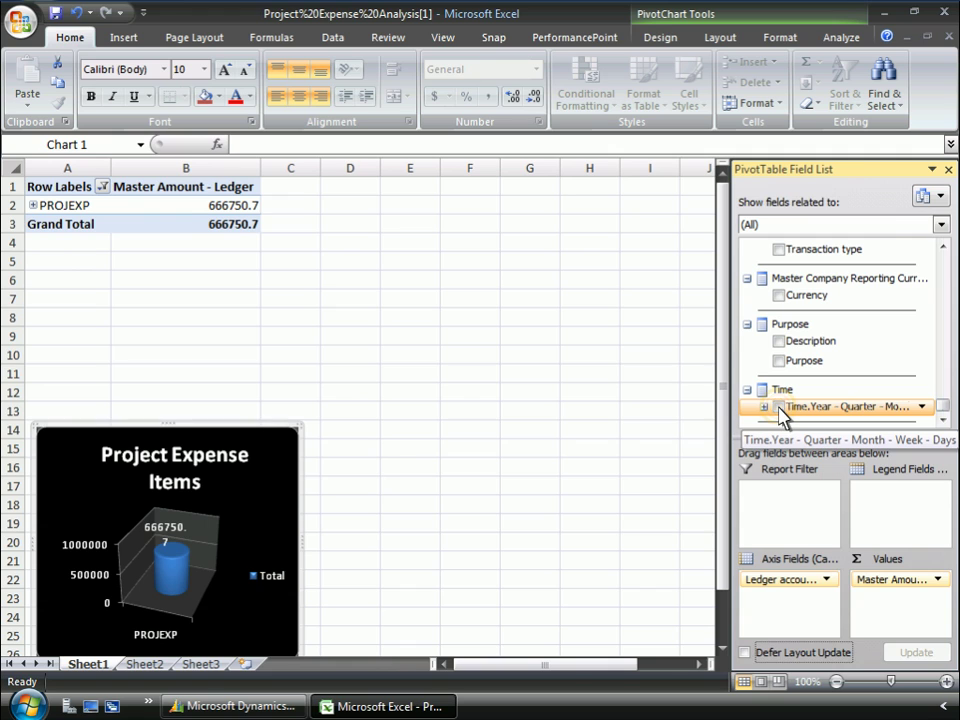
{"action": "left_click", "coordinate": [779, 407]}
{"action": "left_click", "coordinate": [268, 487]}
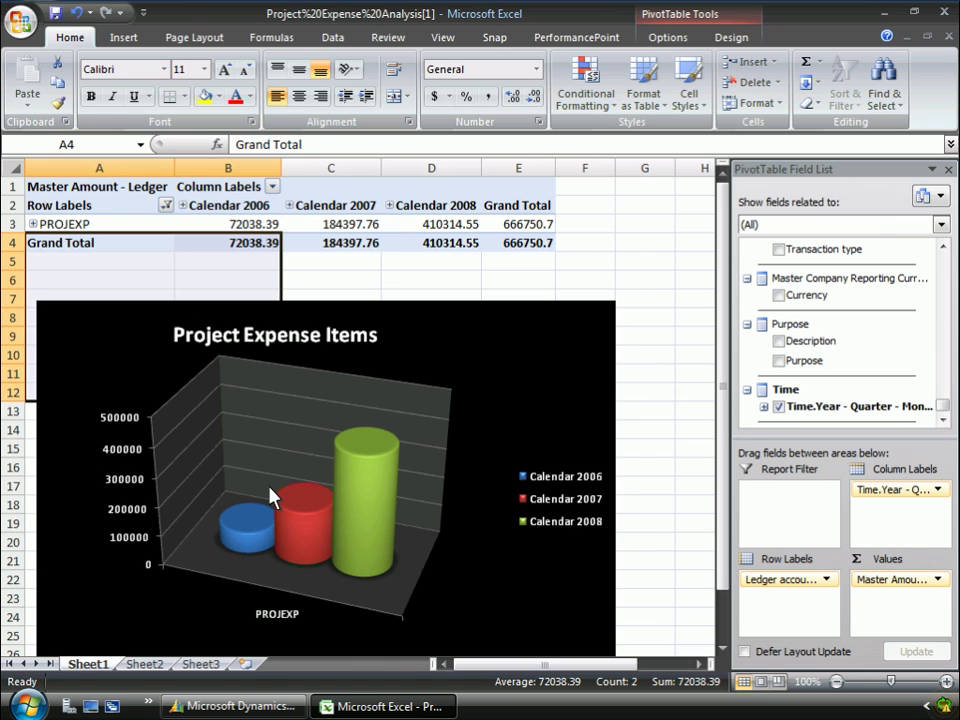
{"action": "double_click", "coordinate": [944, 706]}
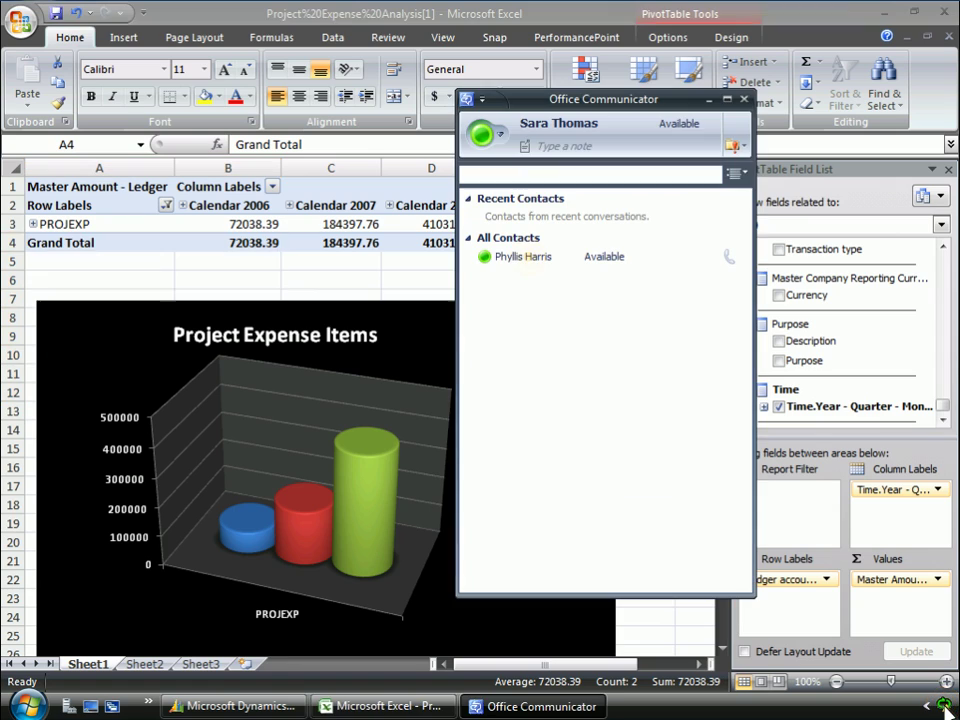
- Instant-message the contact asking for a new workflow for general project expense spending
{"action": "right_click", "coordinate": [530, 265]}
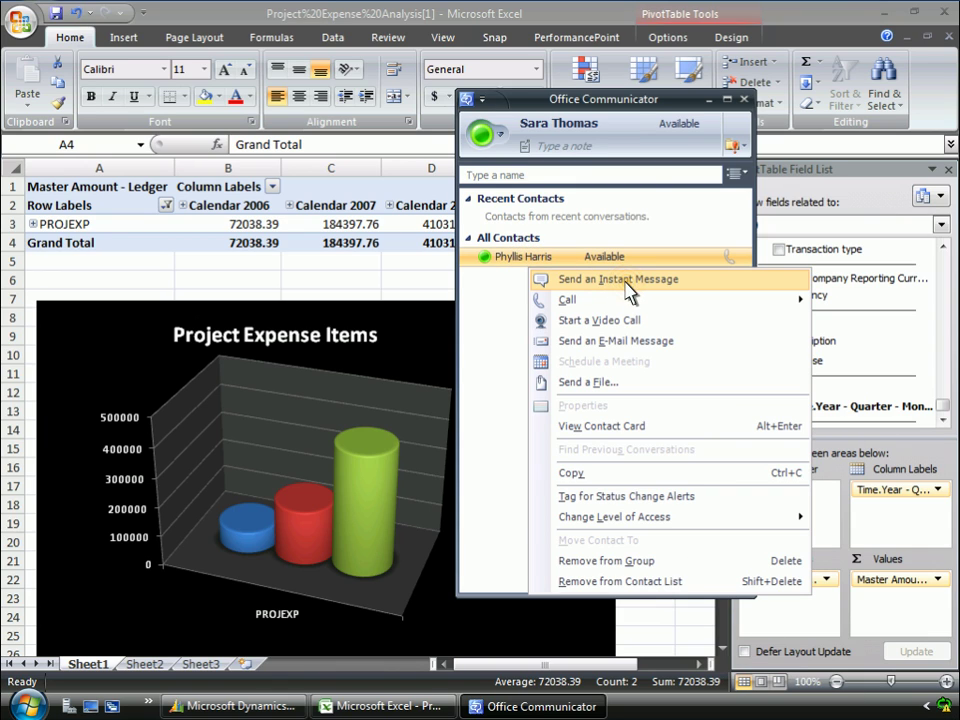
{"action": "left_click", "coordinate": [628, 285]}
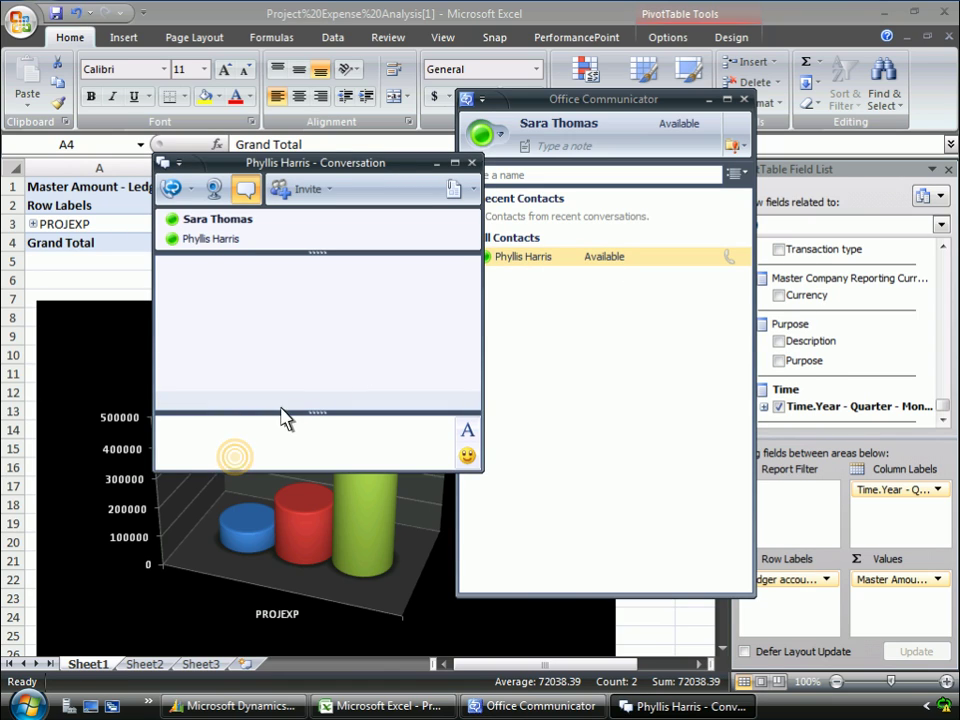
{"action": "left_click", "coordinate": [240, 459]}
{"action": "type", "text": "Phyllis - could you implement a new workflow to manage some of the general spending on project expenses?"}
{"action": "left_click", "coordinate": [240, 287]}
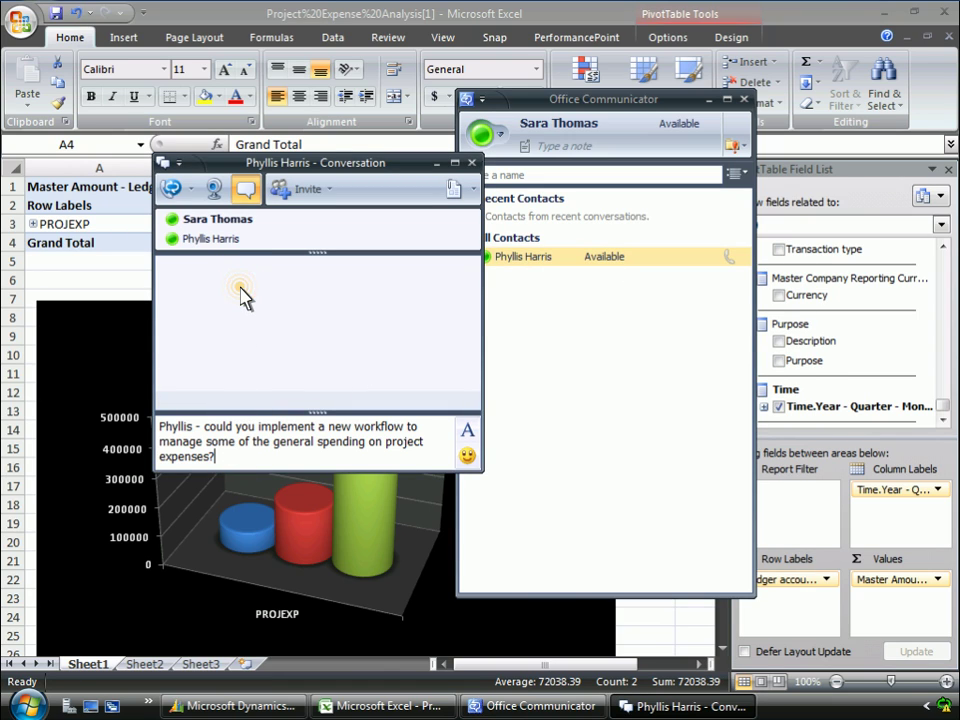
{"action": "key", "text": "Return"}
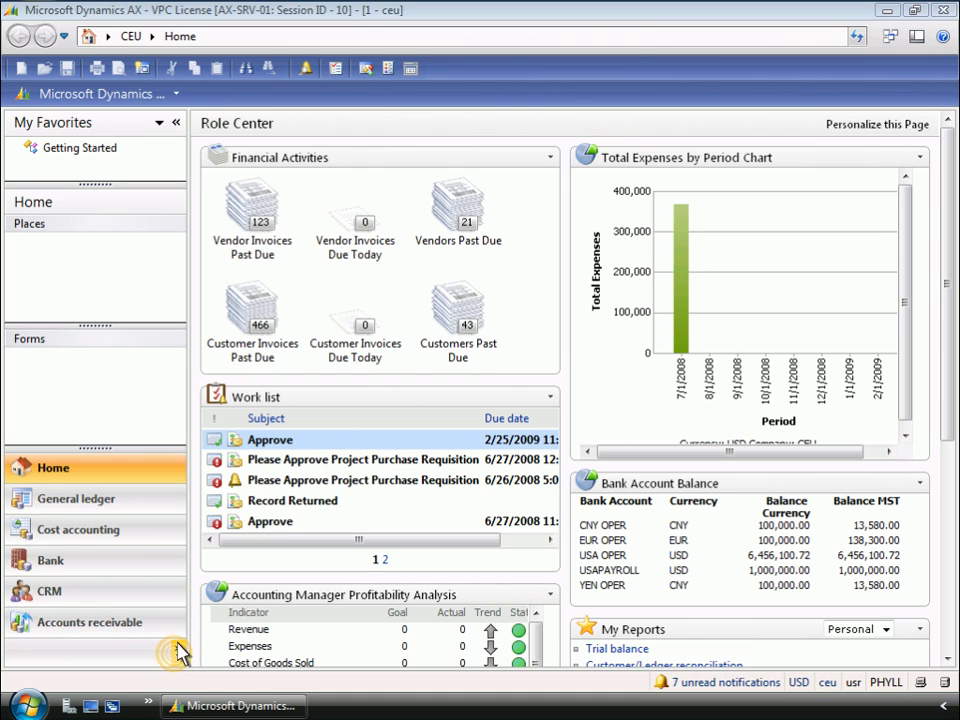
- Go to Accounts payable > Setup > Workflow configurations
{"action": "left_click", "coordinate": [177, 652]}
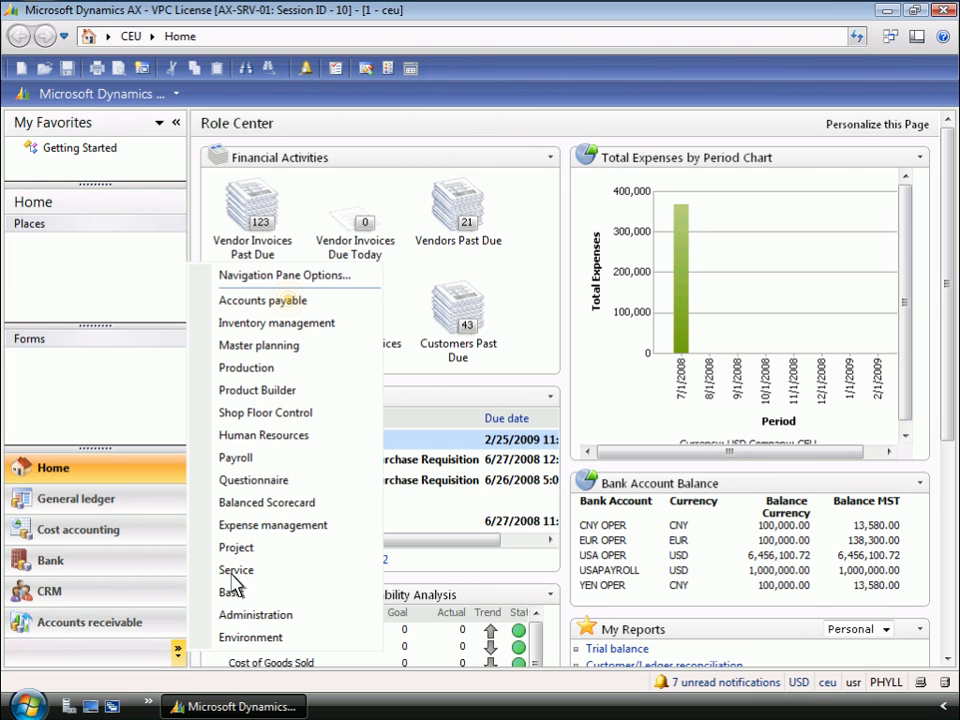
{"action": "left_click", "coordinate": [290, 305]}
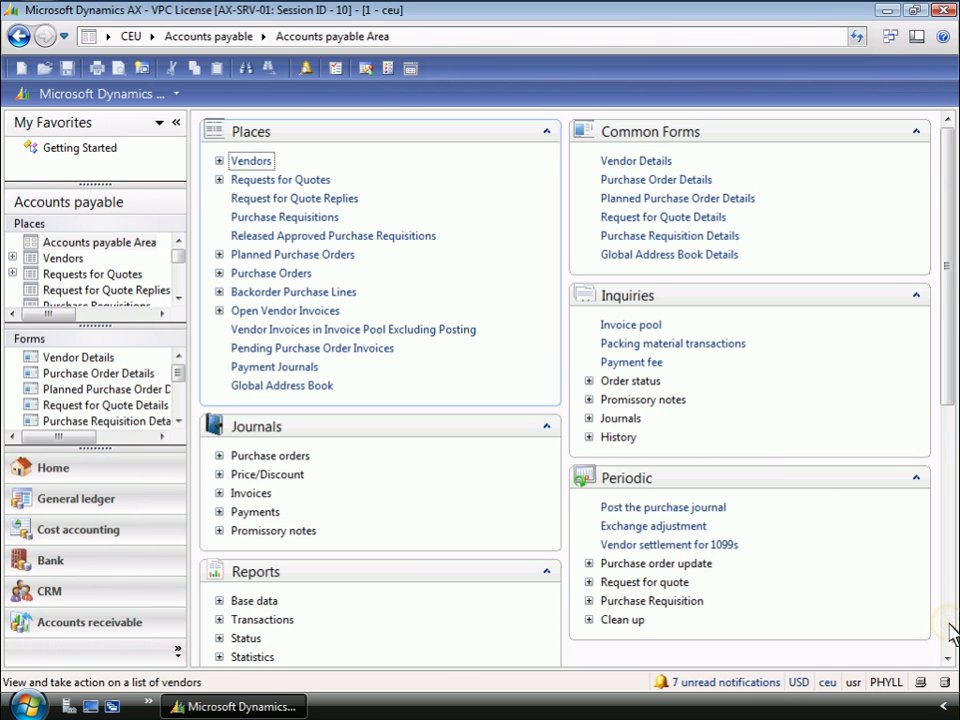
{"action": "scroll", "coordinate": [950, 633], "scroll_direction": "down", "scroll_amount": 5}
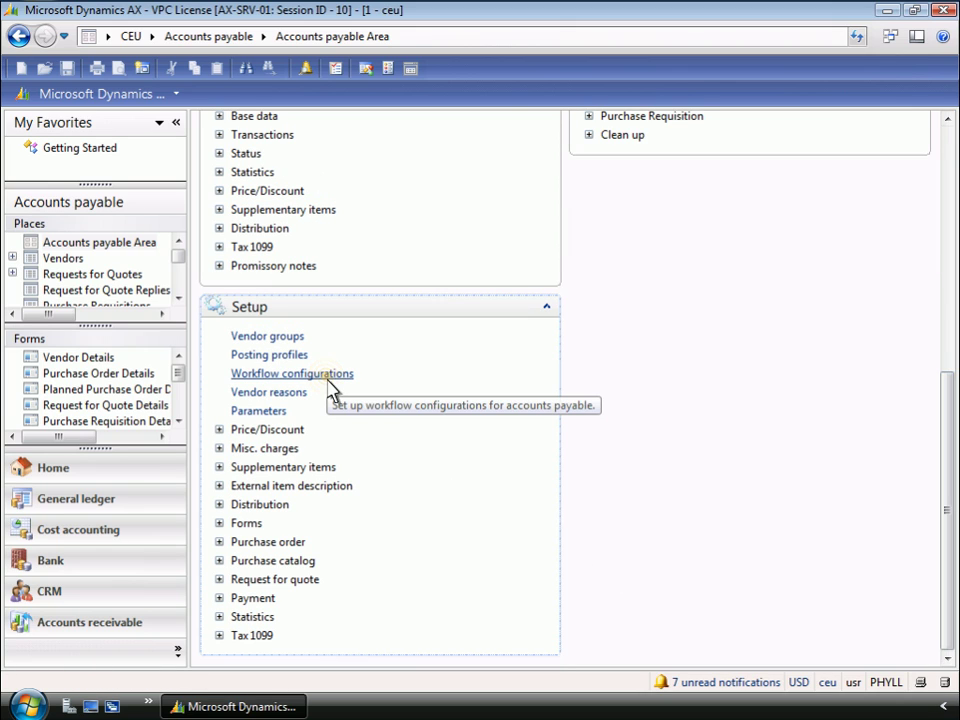
{"action": "left_click", "coordinate": [328, 378]}
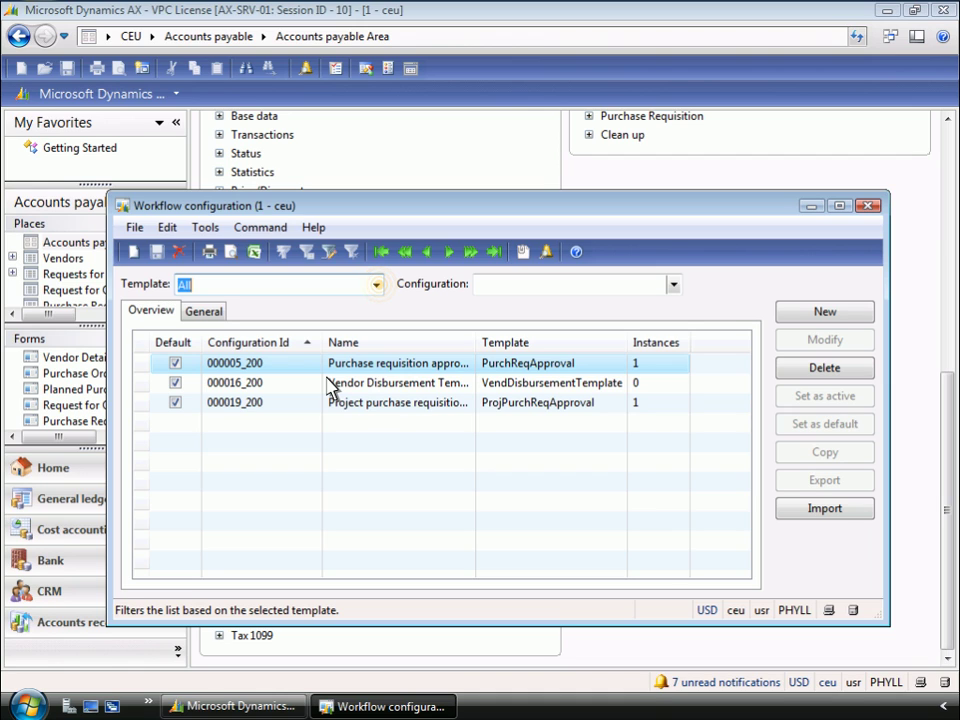
{"action": "left_click", "coordinate": [377, 285]}
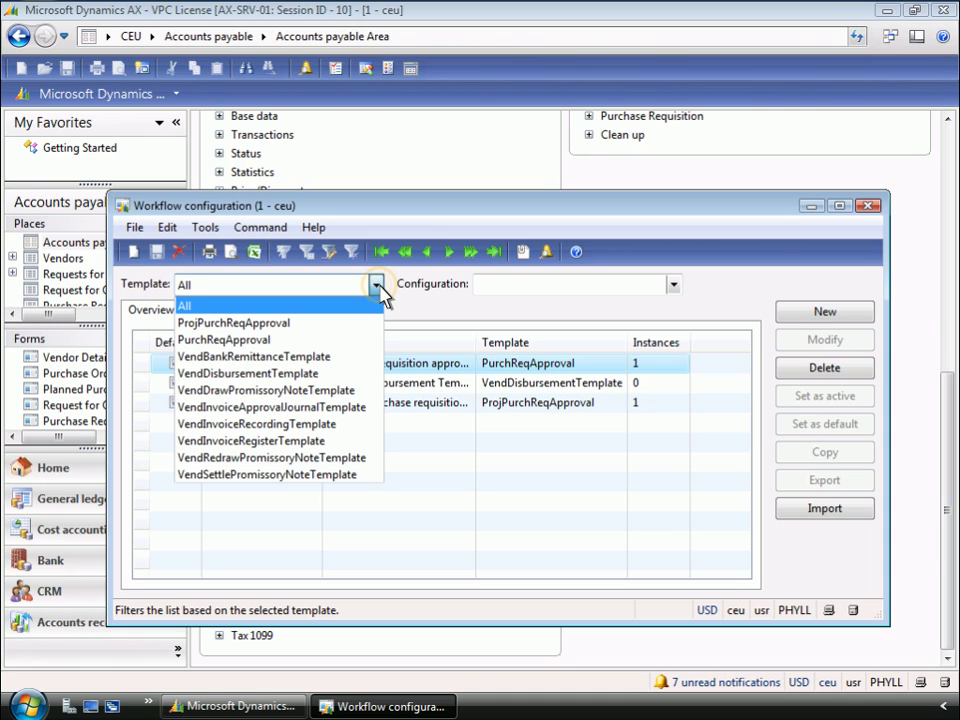
{"action": "left_click", "coordinate": [378, 286]}
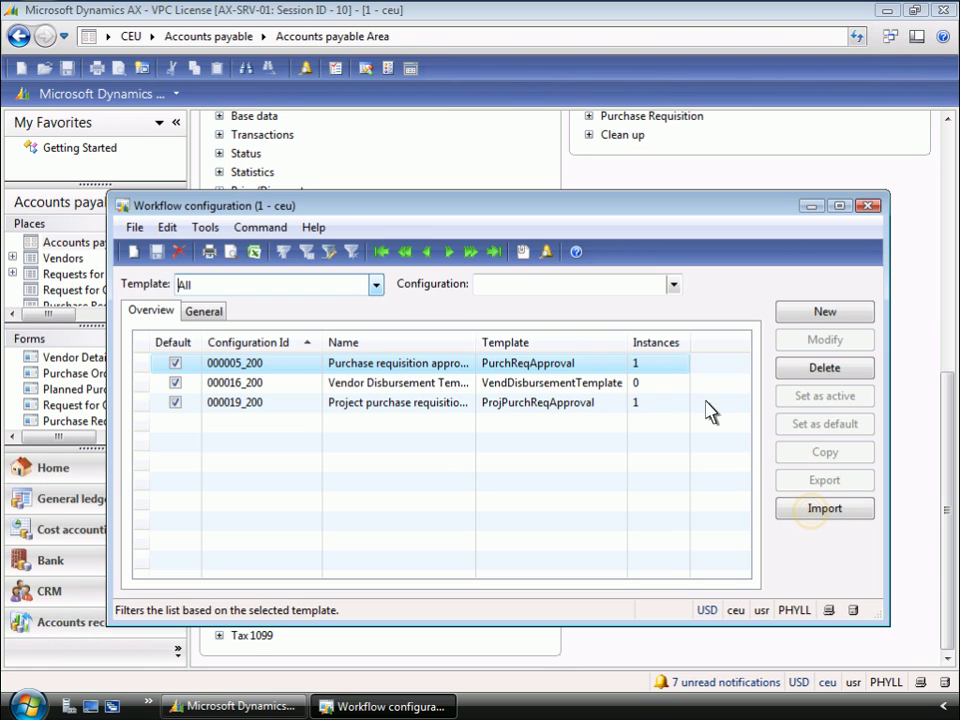
- Import ProjectPurchaseRequisition.awc from the DS040 folder as a workflow configuration
{"action": "left_click", "coordinate": [816, 510]}
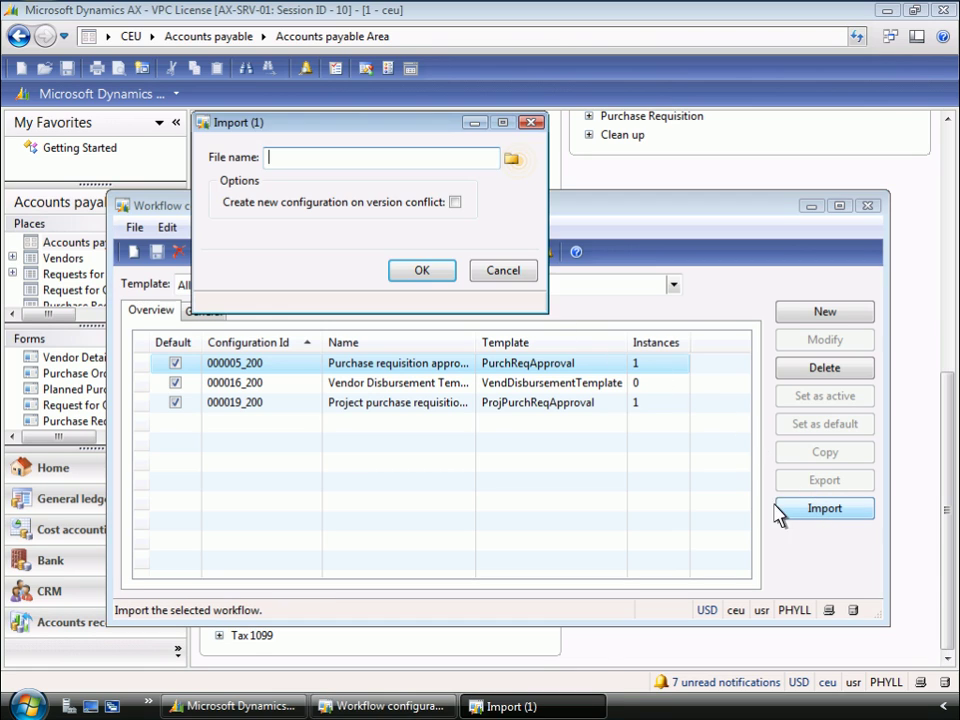
{"action": "left_click", "coordinate": [511, 158]}
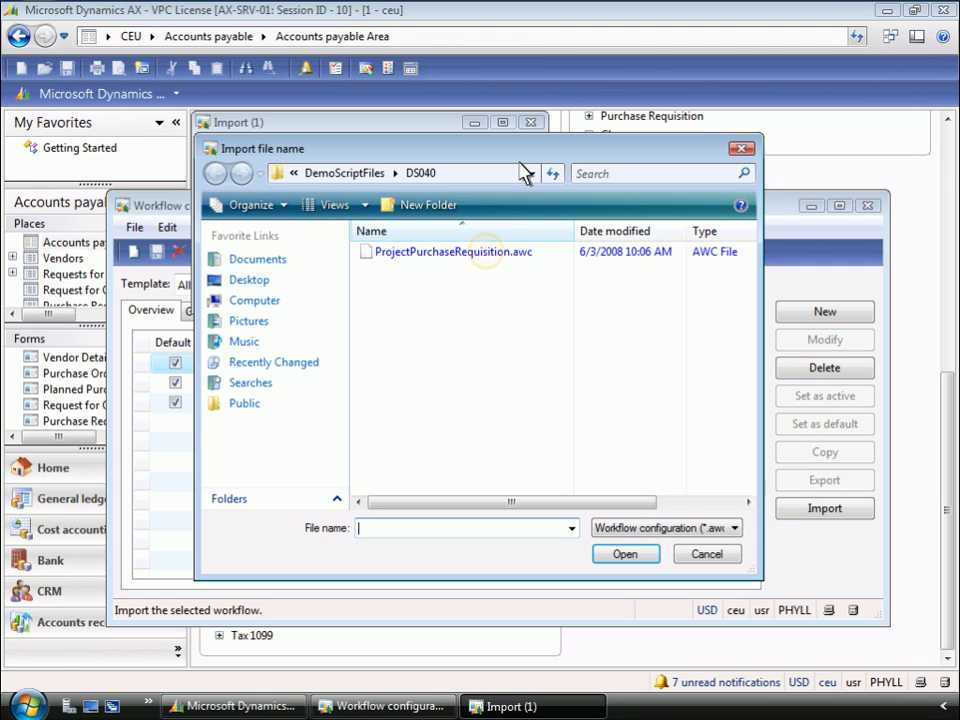
{"action": "left_click", "coordinate": [489, 251]}
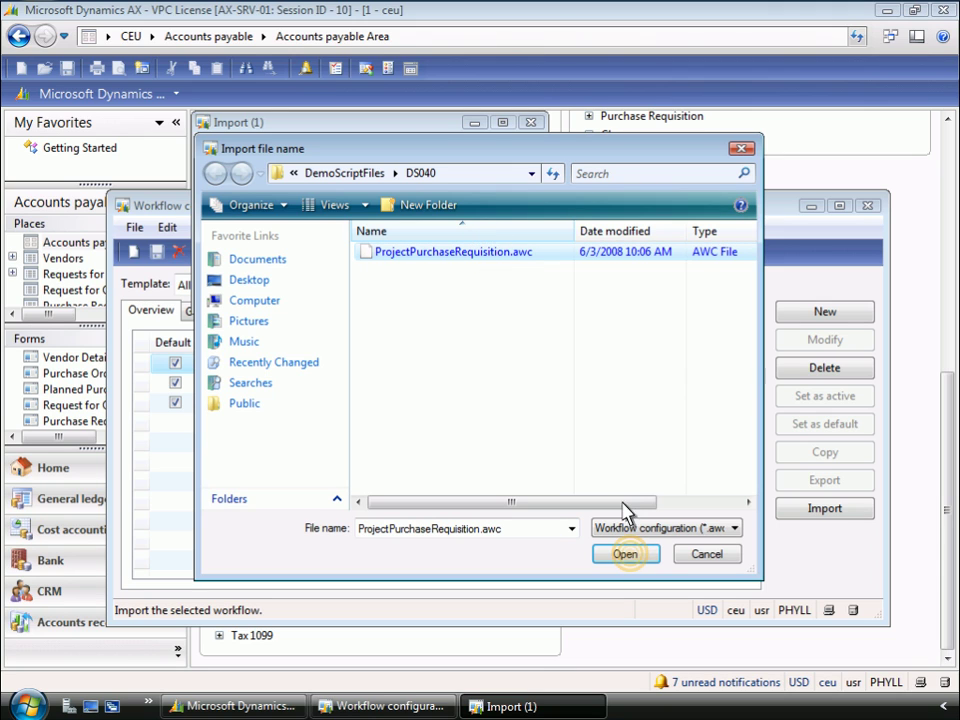
{"action": "left_click", "coordinate": [632, 557]}
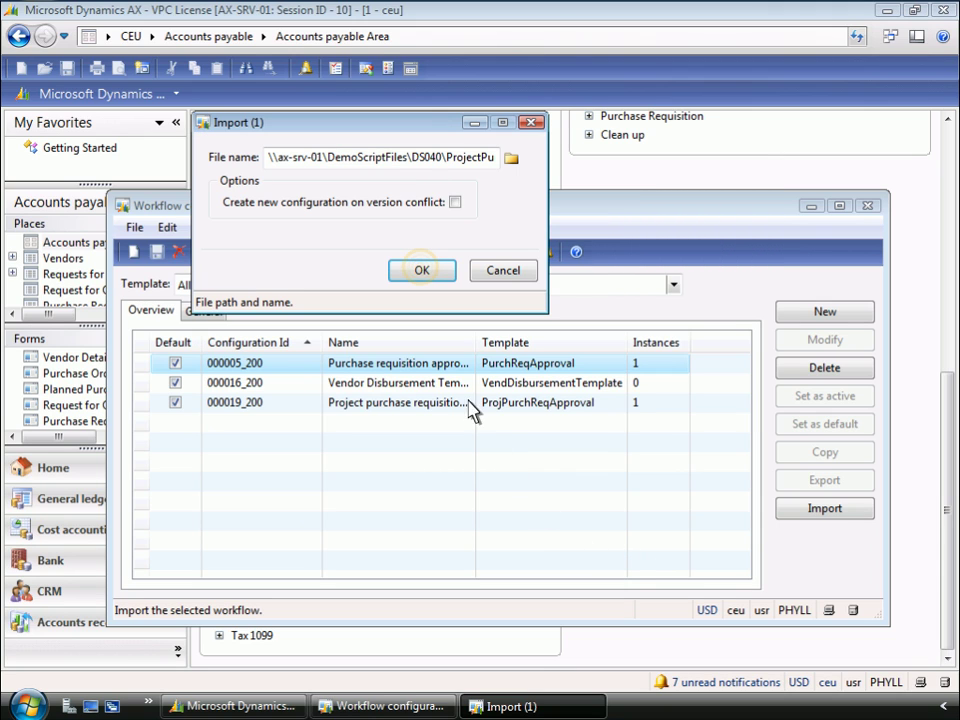
{"action": "left_click", "coordinate": [421, 271]}
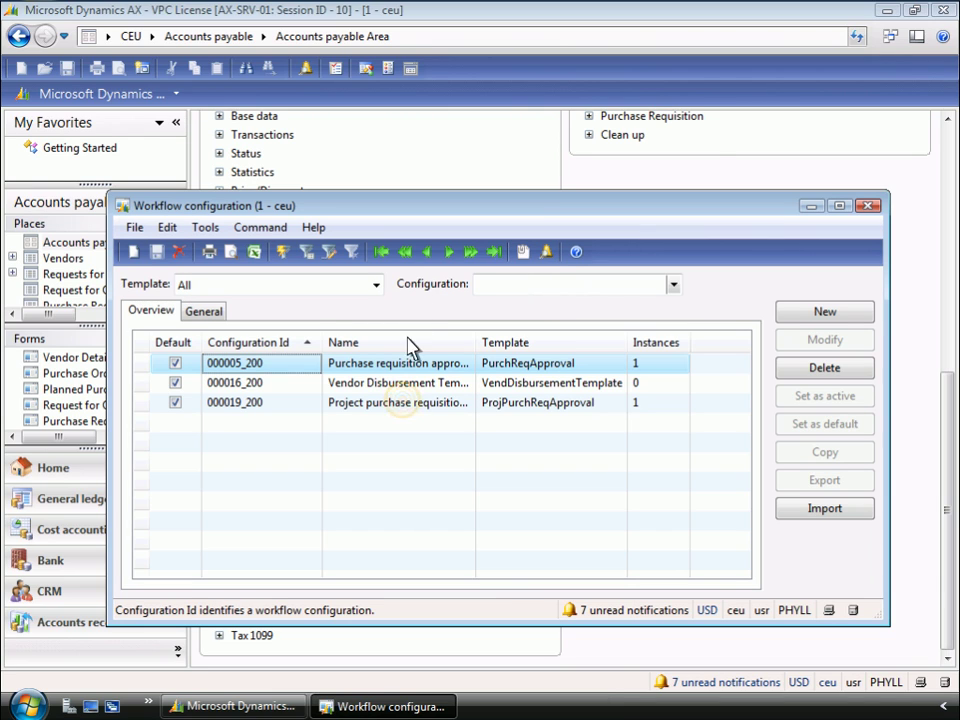
- Open the workflow version of configuration 000019_200 for editing
{"action": "left_click", "coordinate": [405, 410]}
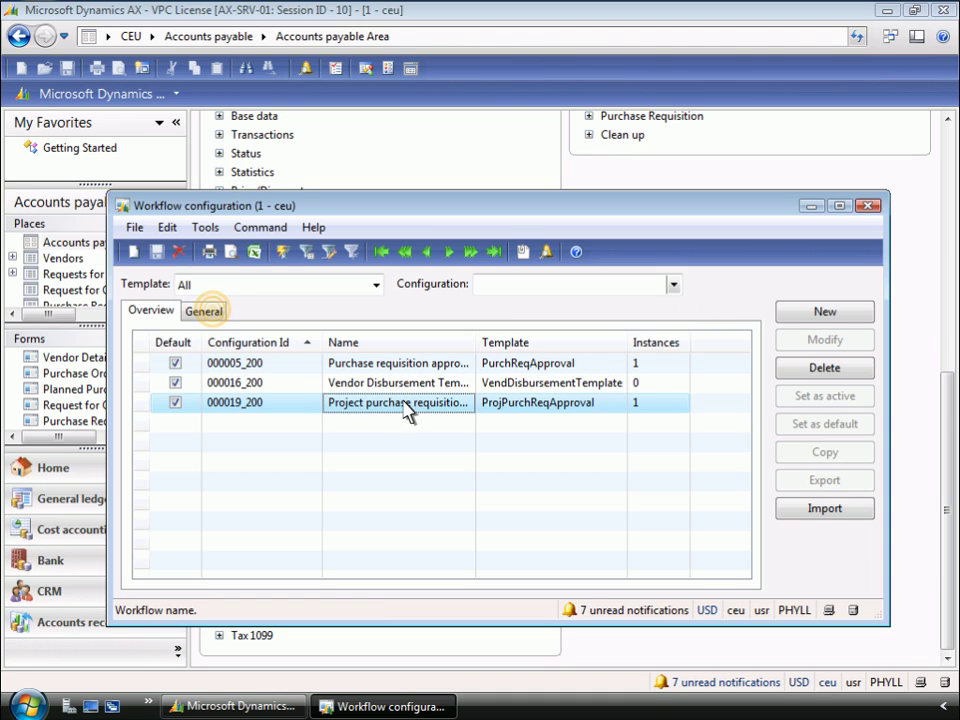
{"action": "left_click", "coordinate": [214, 316]}
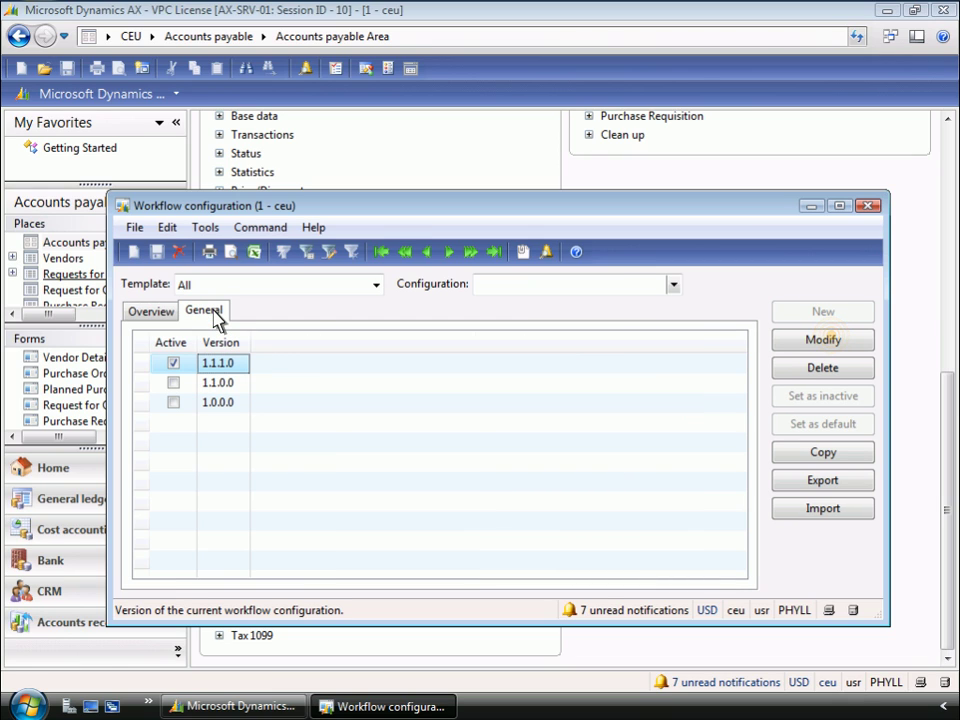
{"action": "left_click", "coordinate": [822, 340]}
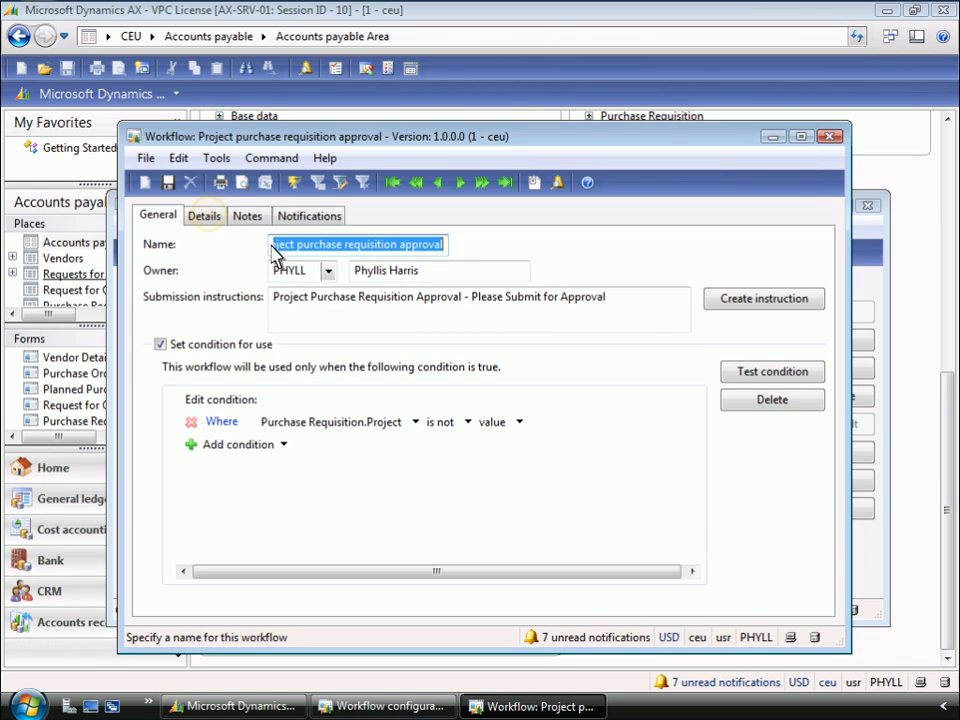
- Show the PurchReqComplete task's automatic-action conditions on Net amount and Vendor account
{"action": "left_click", "coordinate": [206, 218]}
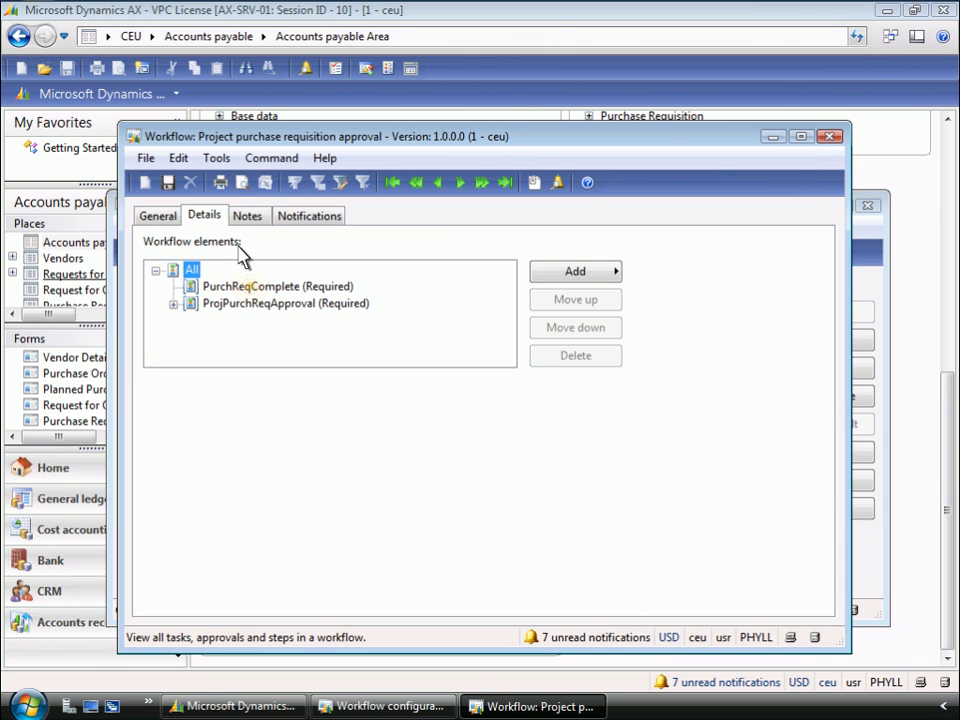
{"action": "left_click", "coordinate": [251, 287]}
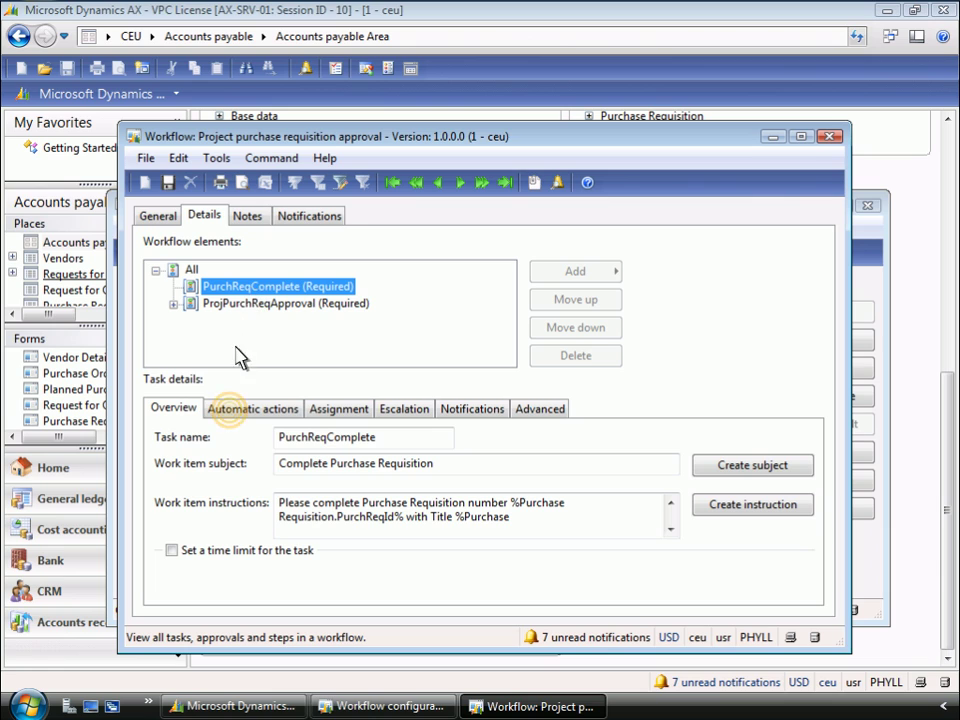
{"action": "left_click", "coordinate": [236, 410]}
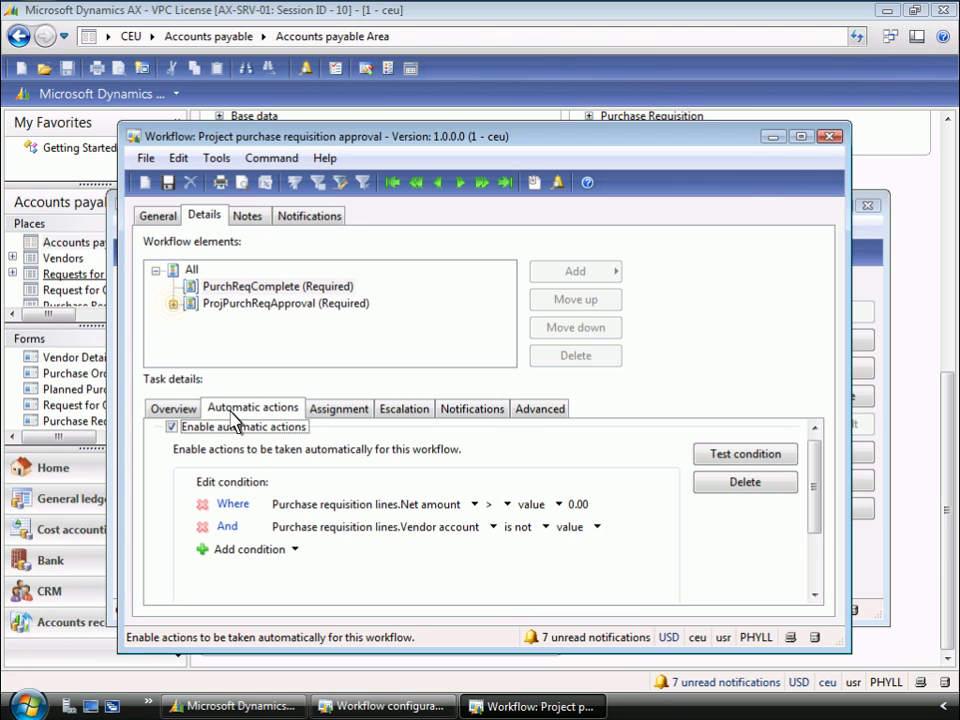
- Select the Approval step under ProjPurchReqApproval and view its instruction message, cancelling without changes
{"action": "left_click", "coordinate": [174, 305]}
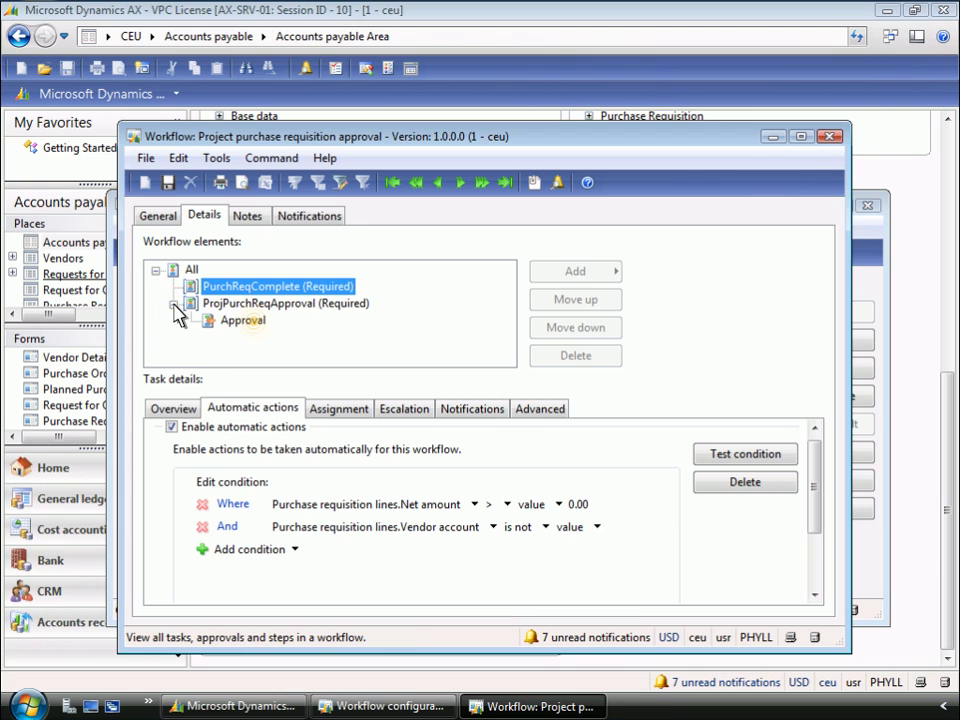
{"action": "left_click", "coordinate": [243, 321]}
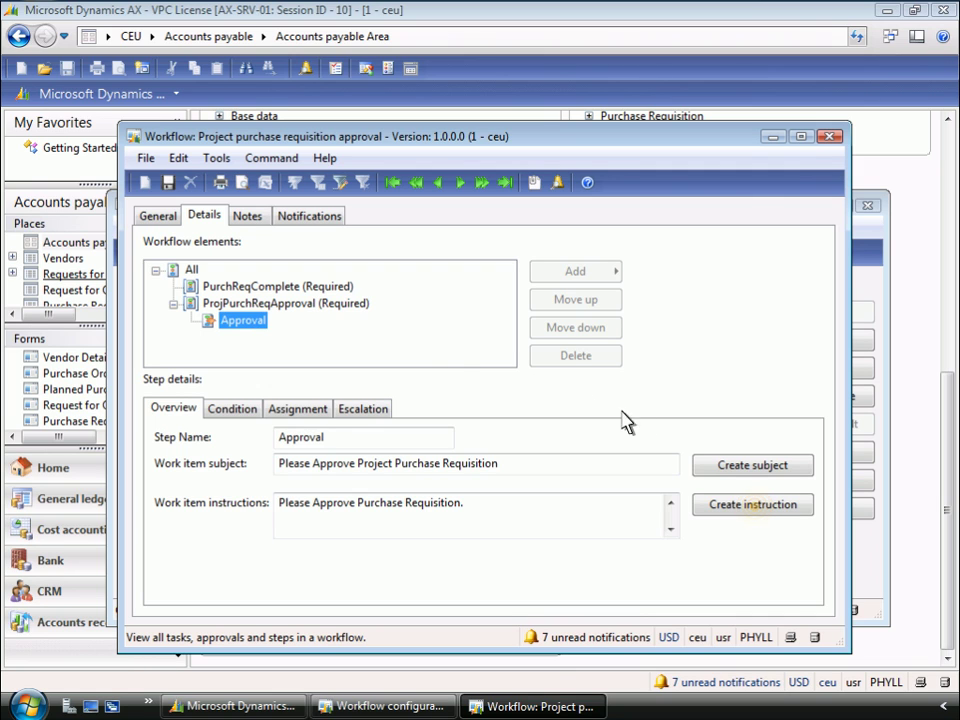
{"action": "left_click", "coordinate": [755, 506]}
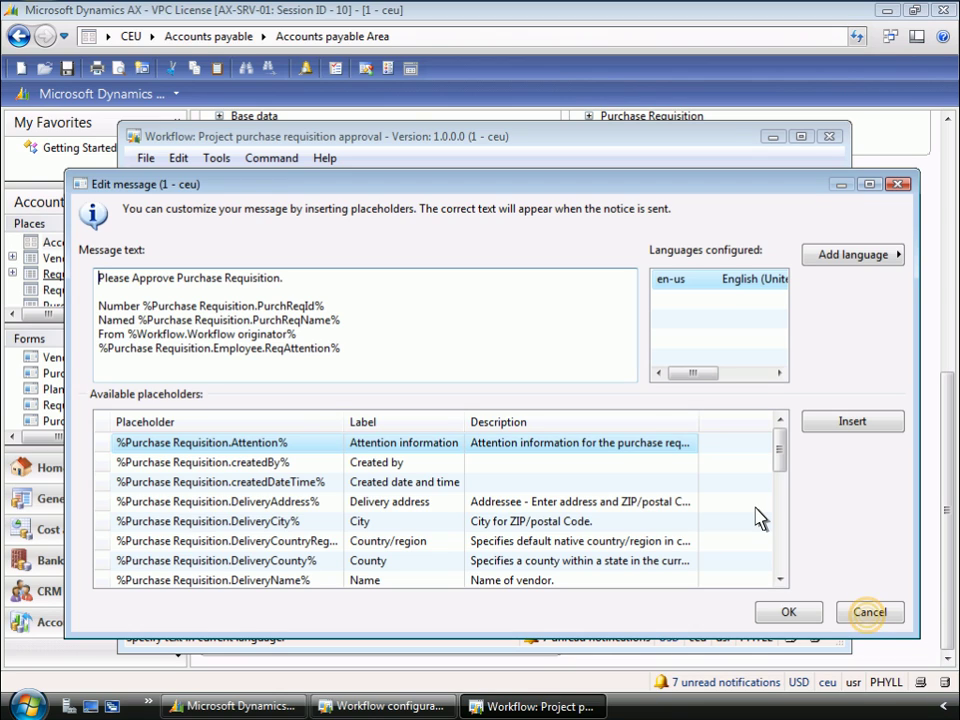
{"action": "left_click", "coordinate": [869, 612]}
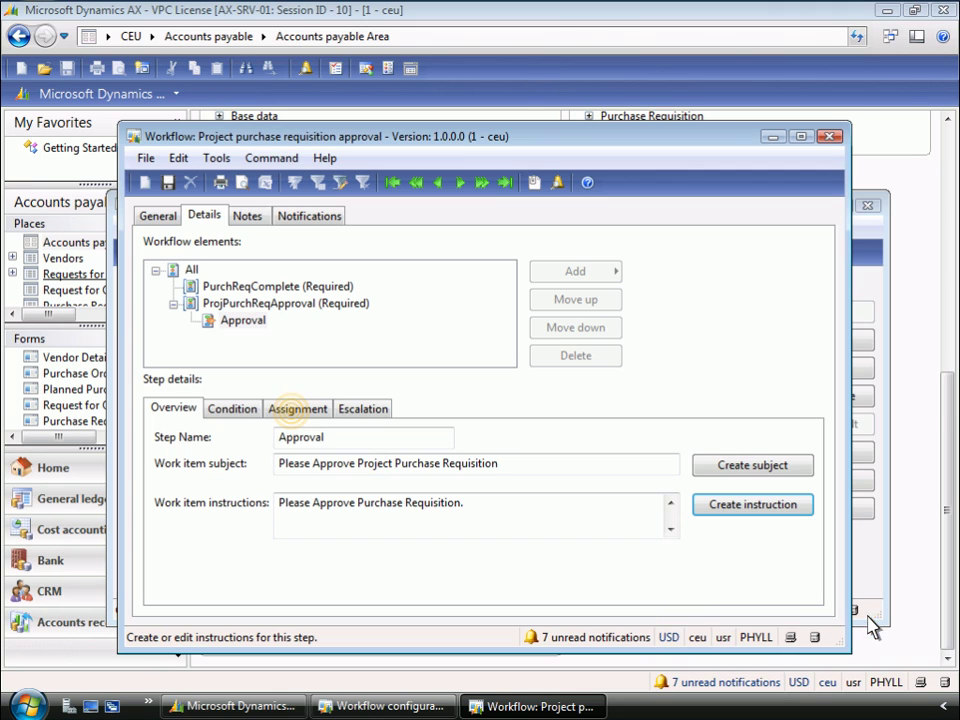
- Review the Approval step's assignment: user-based to one user, requiring a single approver
{"action": "left_click", "coordinate": [296, 410]}
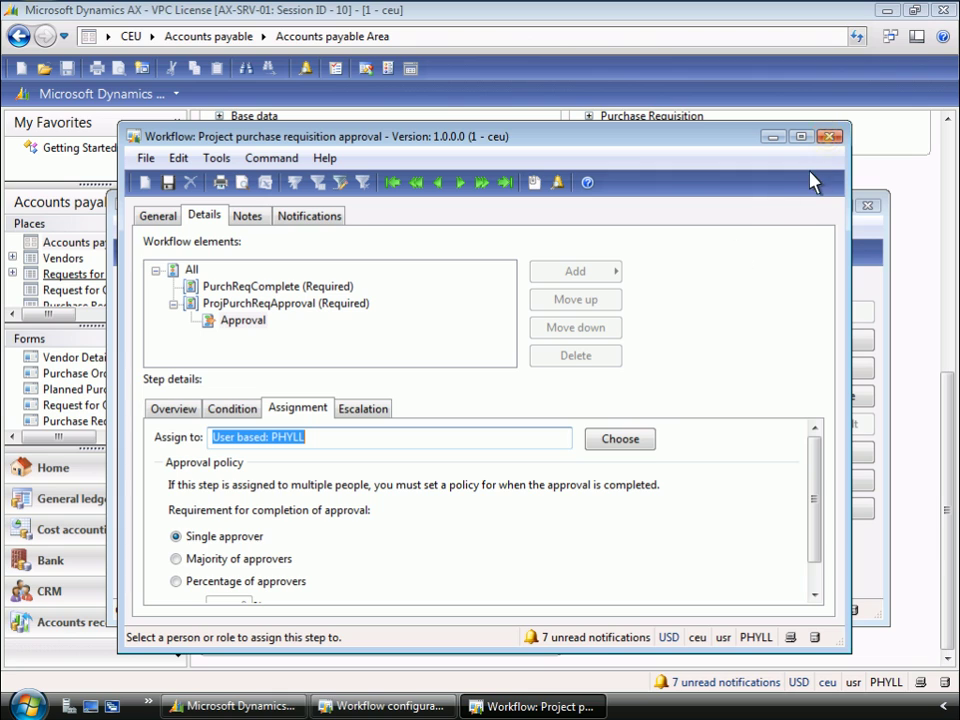
{"action": "left_click", "coordinate": [829, 139]}
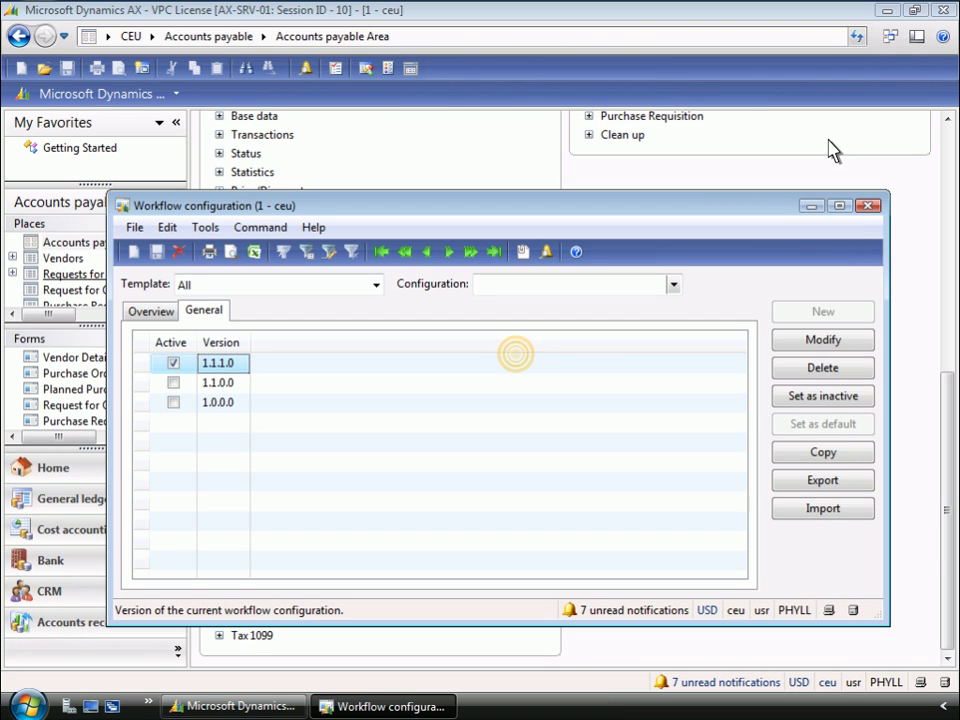